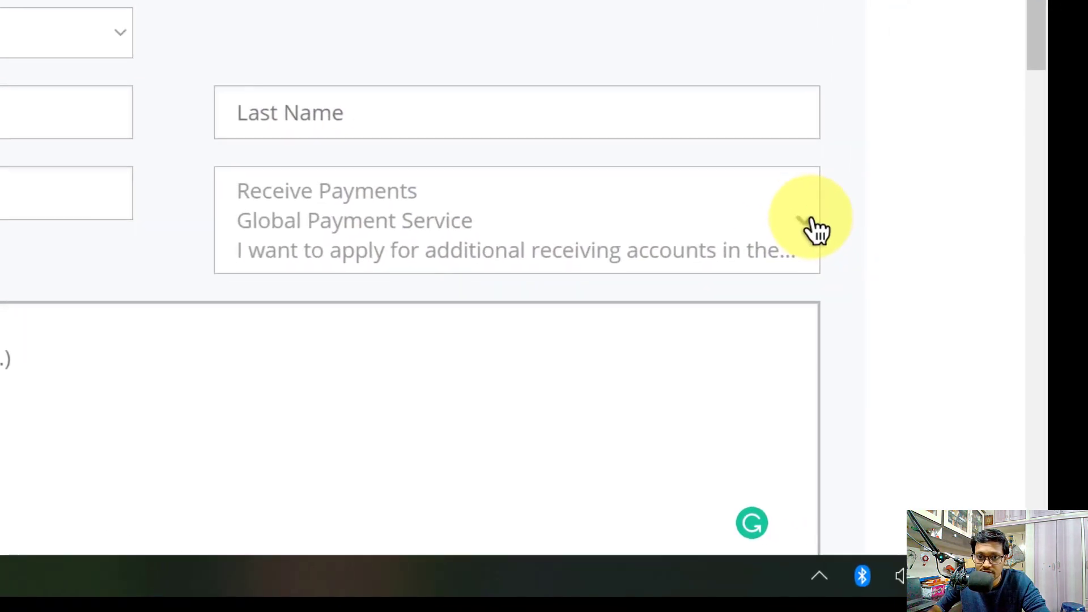
Examine the Receive Payments topics, including Global Payment Service, and the remaining fields of the Payoneer support message form.
left_click(816, 230)
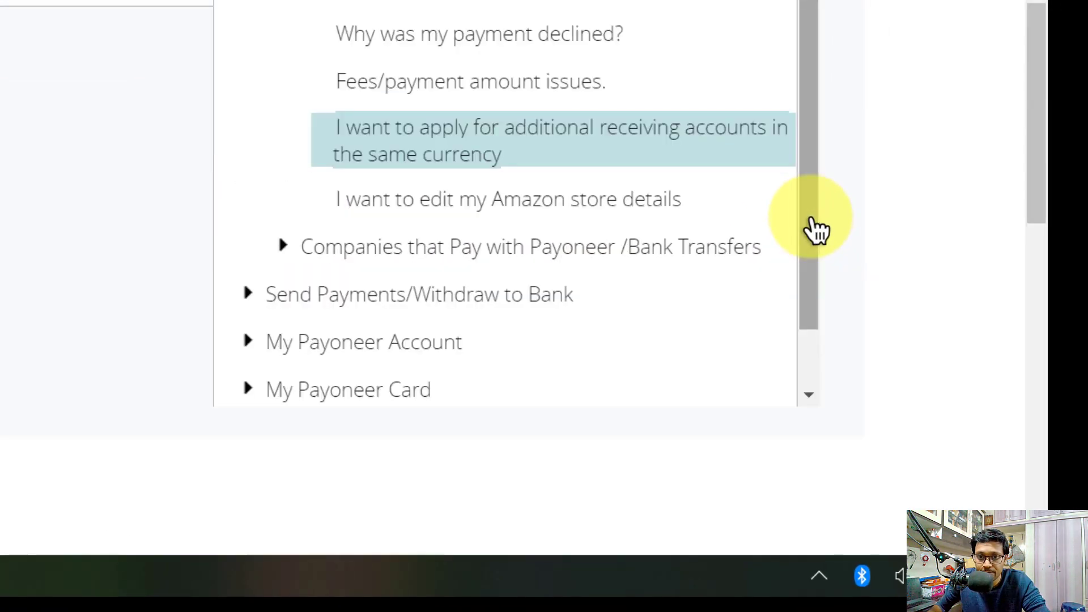
scroll(559, 61, "up", 4)
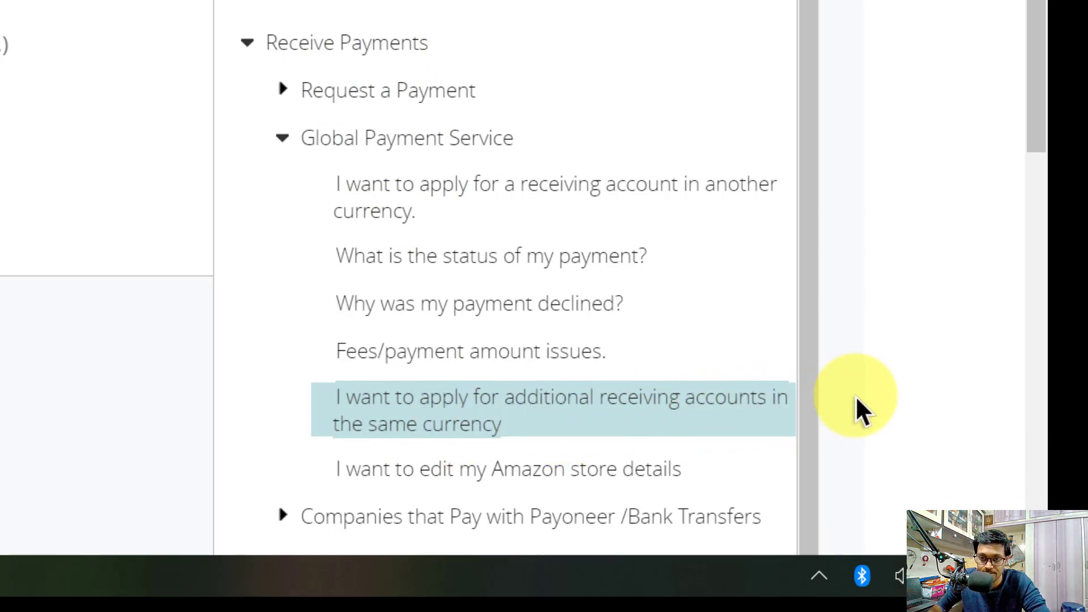
left_click(880, 369)
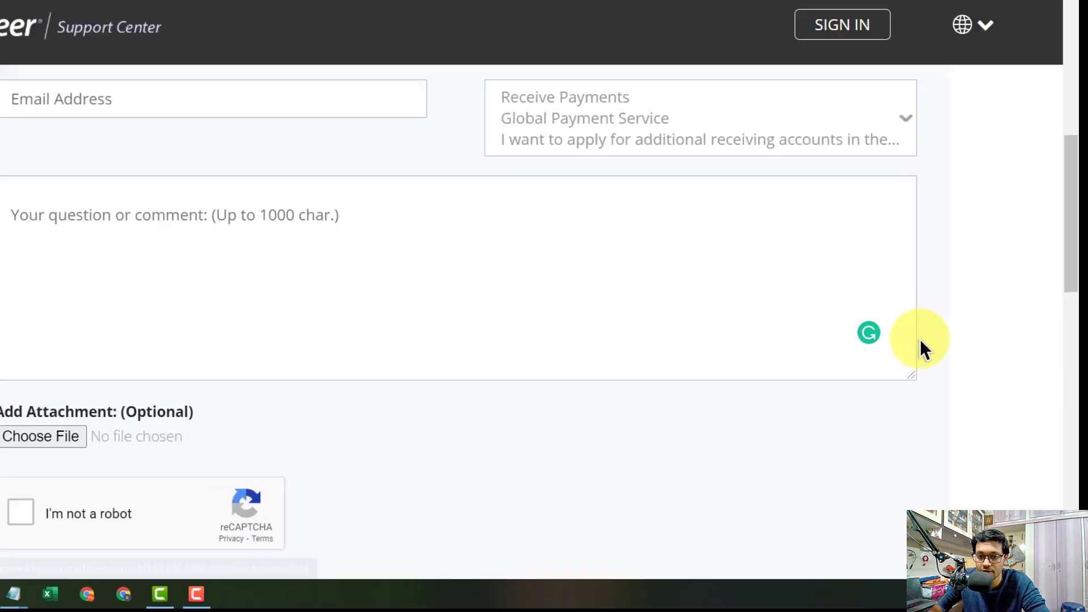
scroll(884, 318, "down", 2)
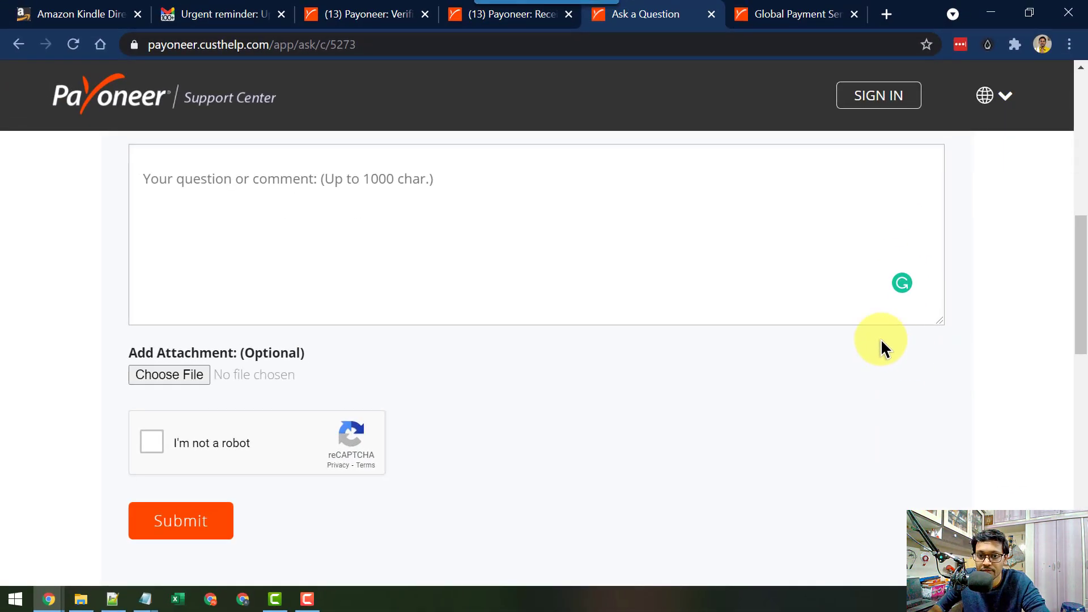
scroll(844, 300, "up", 5)
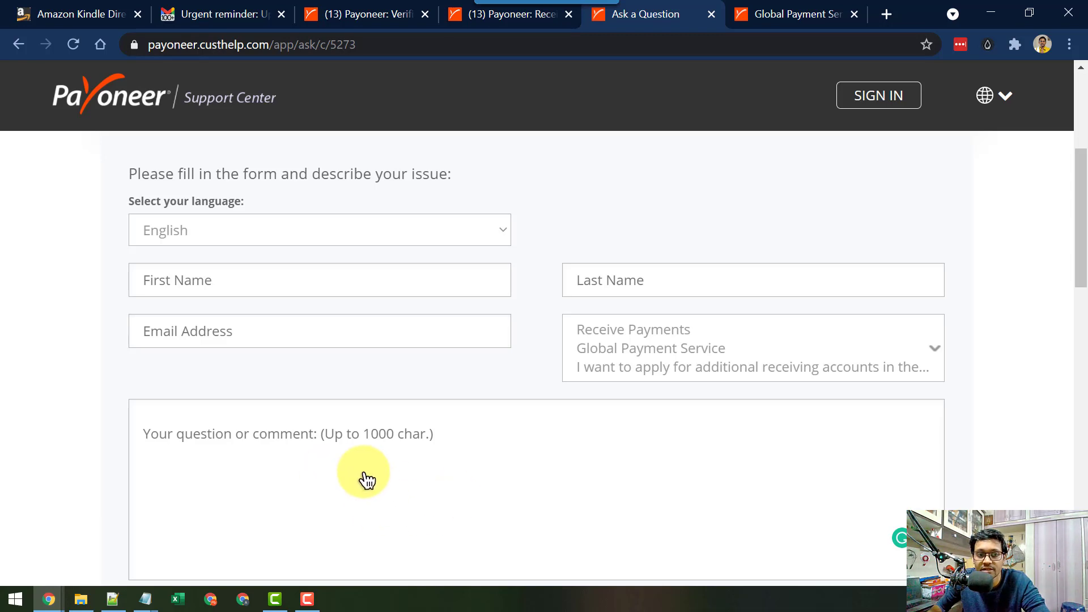
scroll(383, 376, "up", 5)
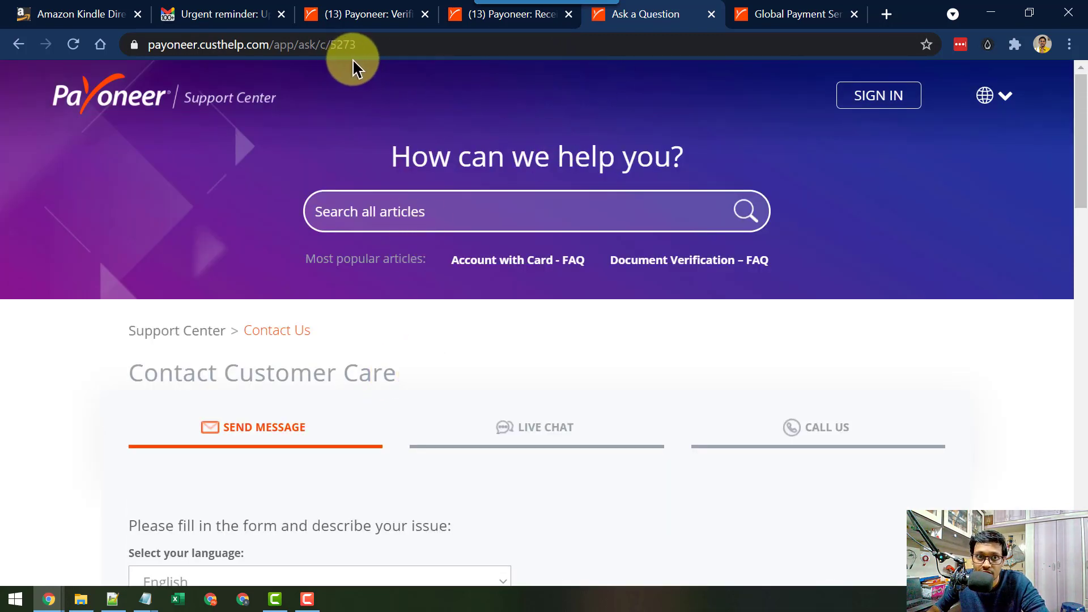
Open the Eurozone EUR receiving account's details in Payoneer and examine its payment guidelines and bank fields.
left_click(378, 14)
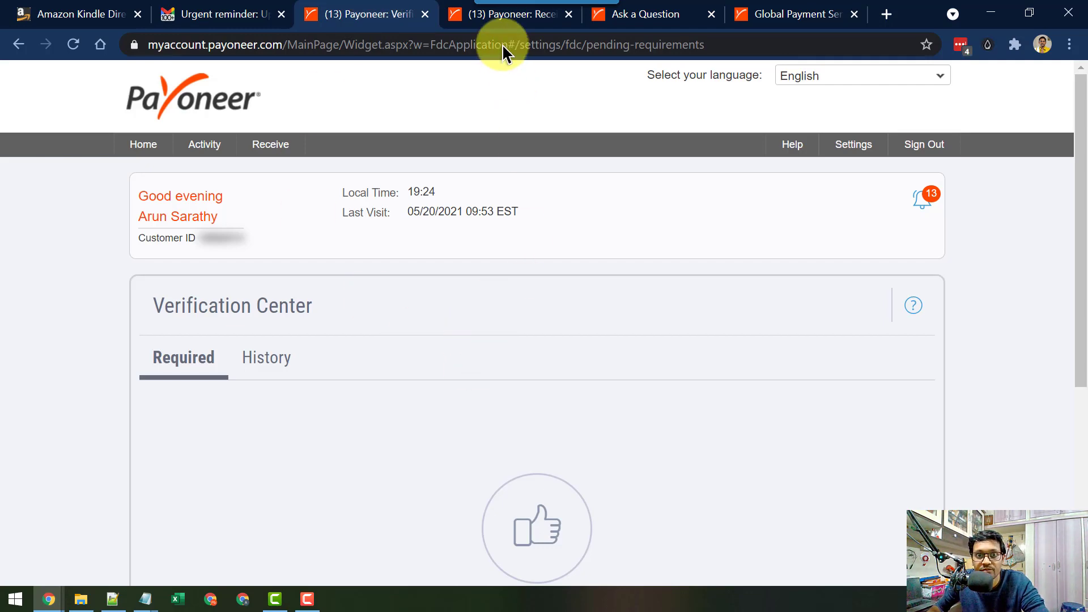
left_click(501, 24)
scroll(384, 343, "down", 2)
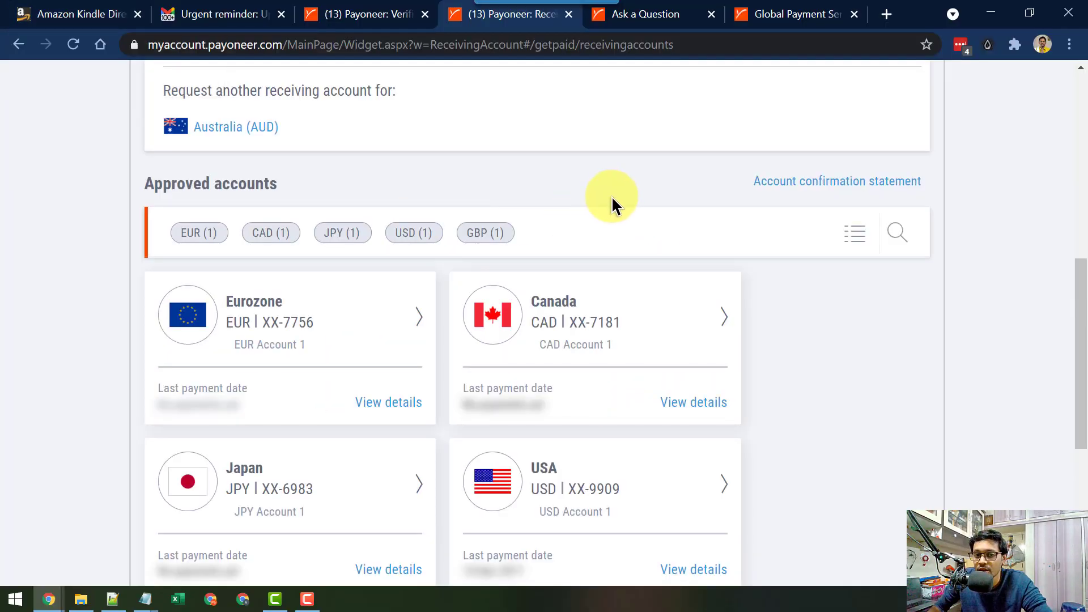
left_click(351, 332)
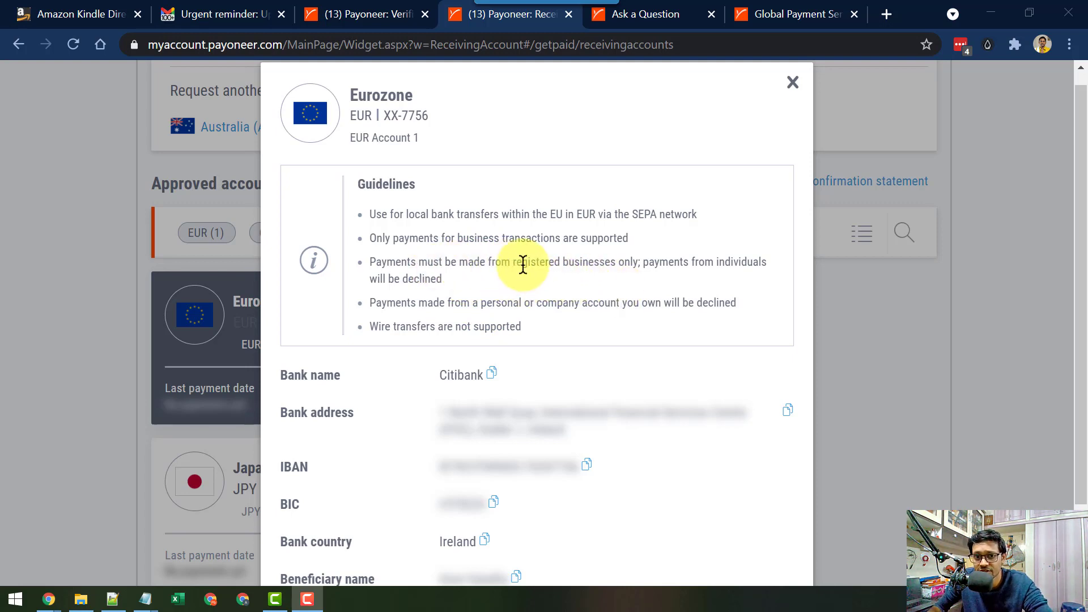
left_click_drag(370, 240, 634, 241)
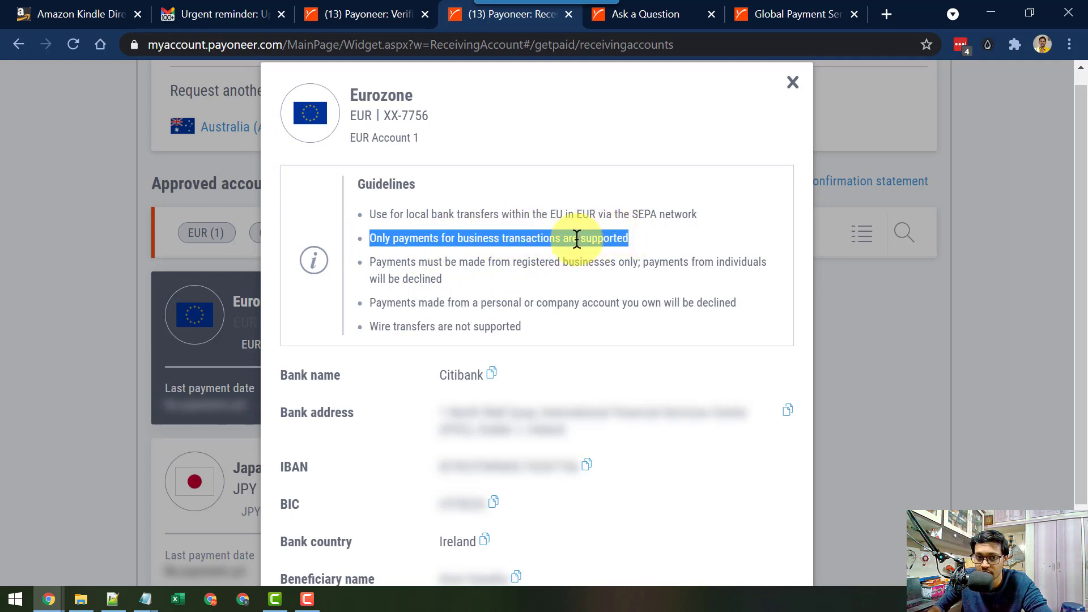
left_click(457, 238)
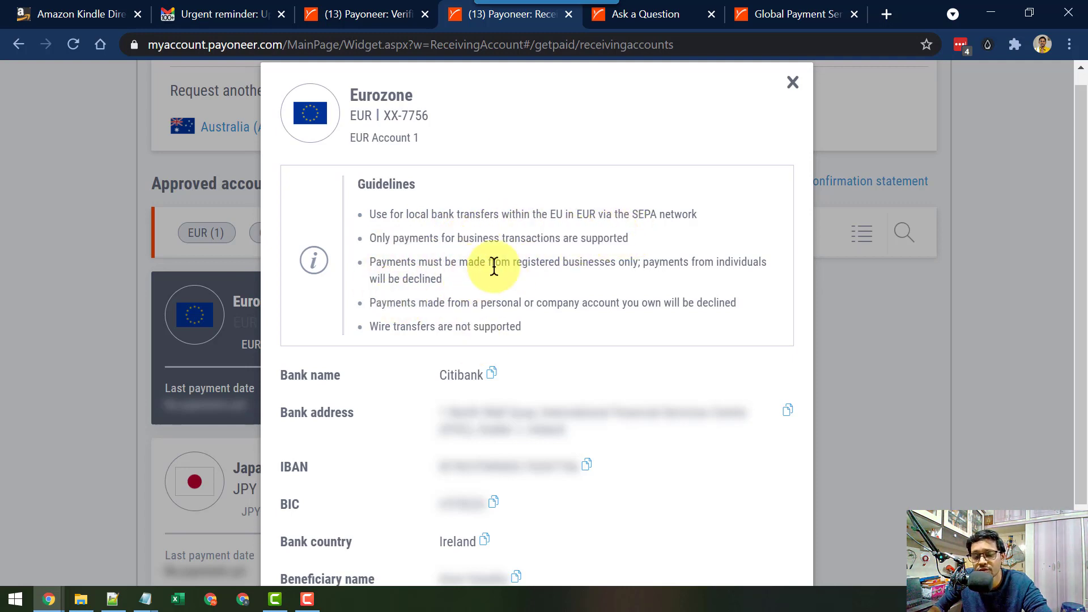
scroll(555, 263, "down", 1)
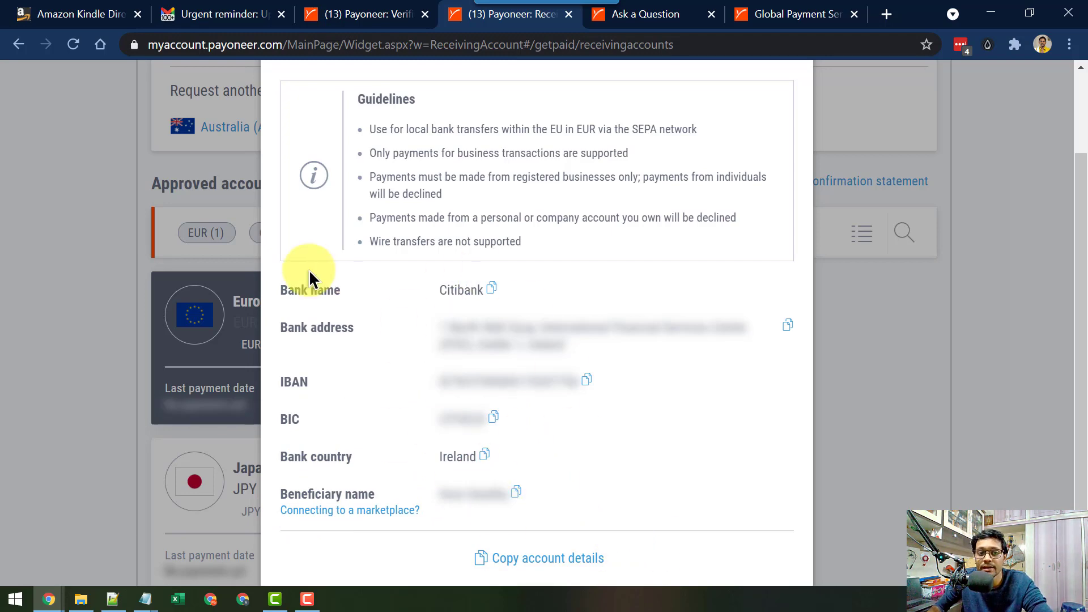
Switch to the Amazon KDP account page and start adding another bank account with Ireland as the bank's location.
left_click(71, 16)
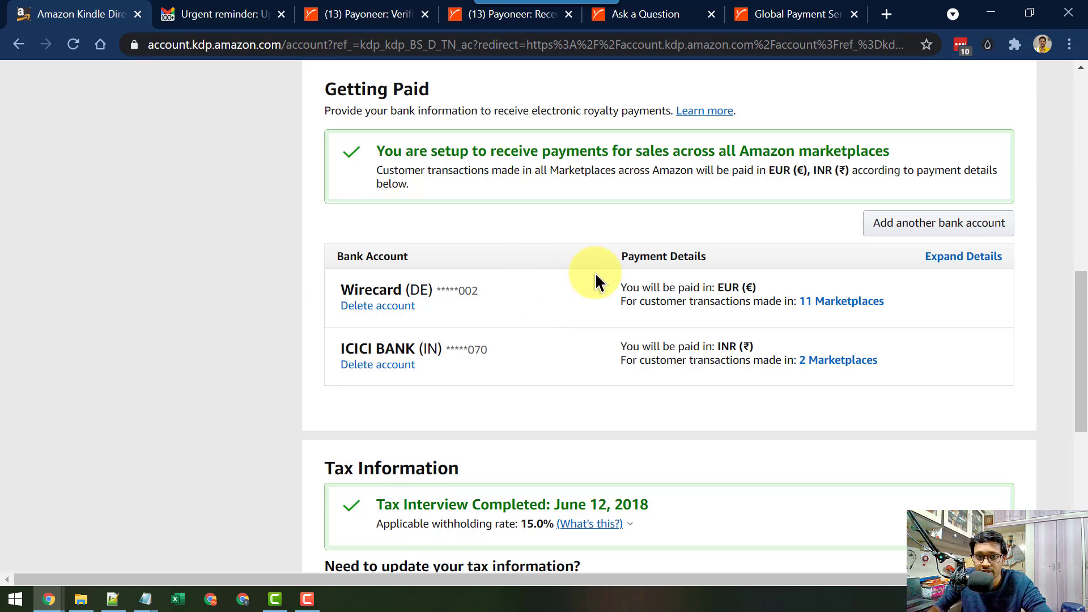
scroll(596, 276, "up", 15)
scroll(598, 280, "down", 16)
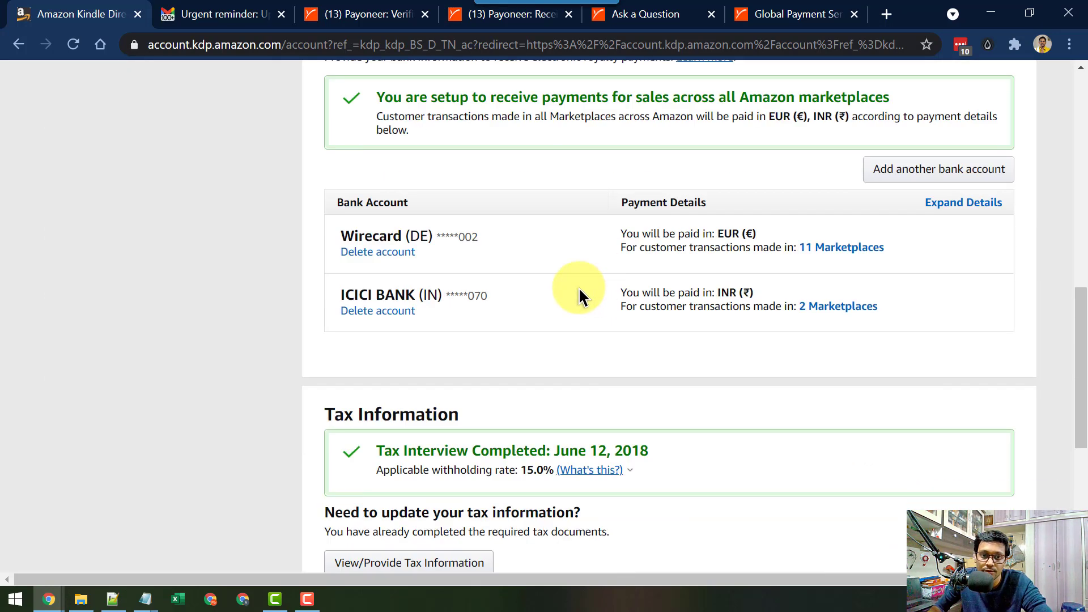
left_click(925, 177)
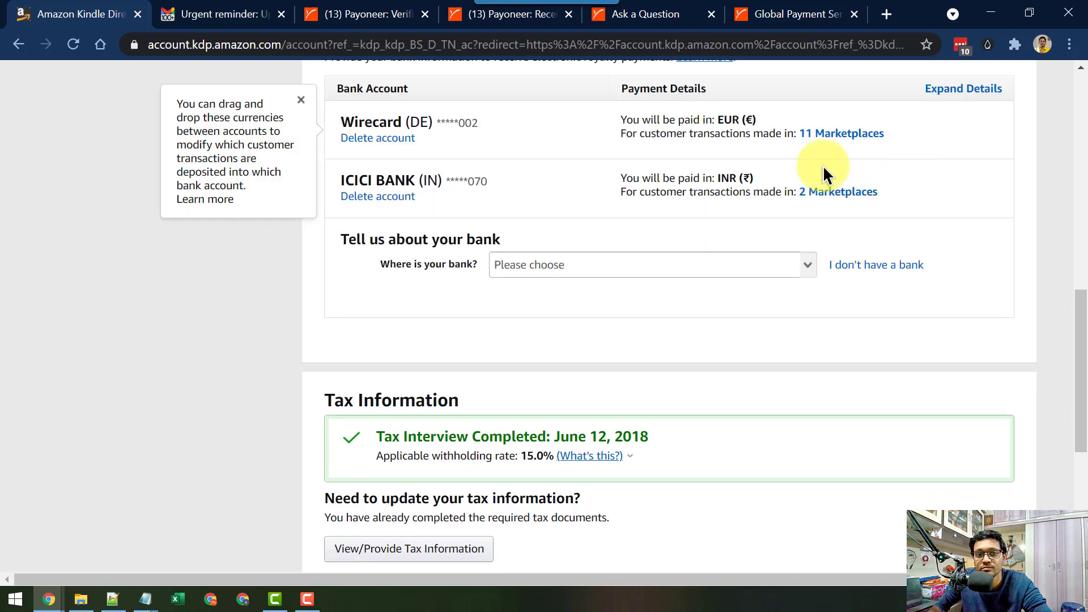
left_click(574, 264)
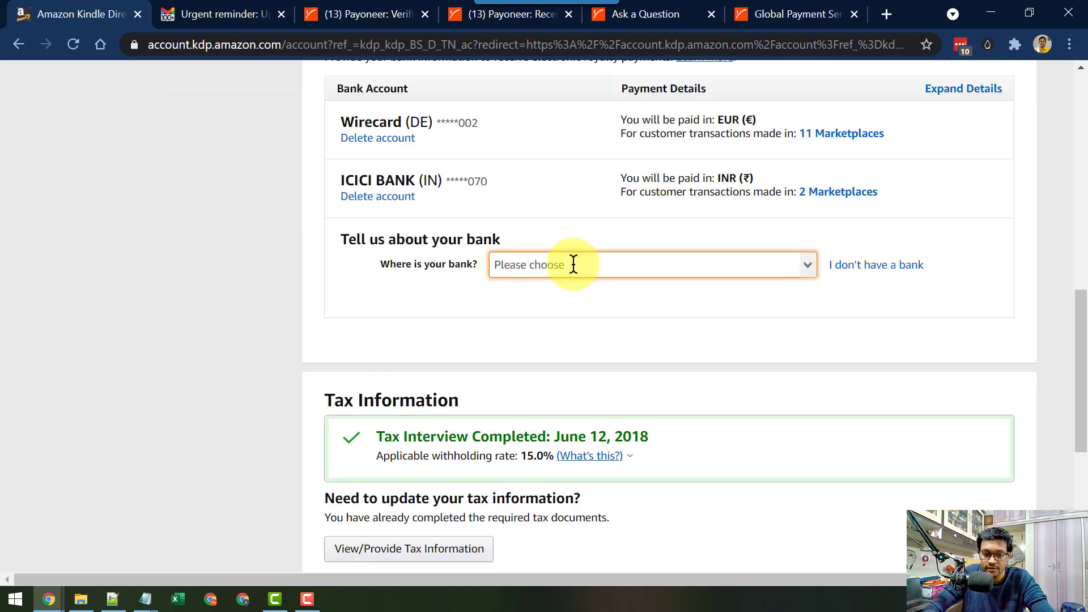
type("irelan")
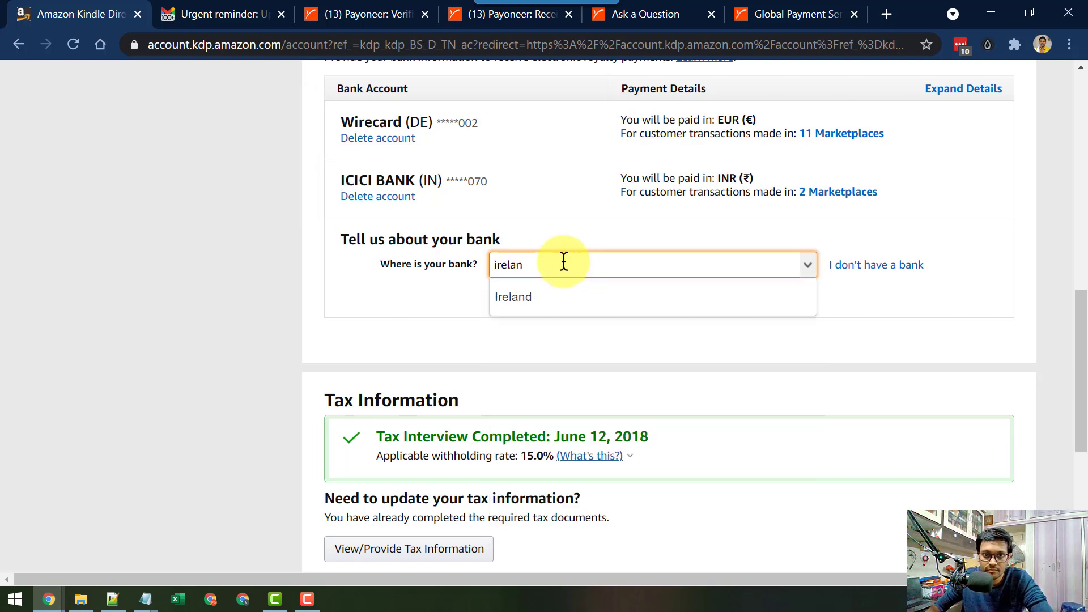
left_click(536, 298)
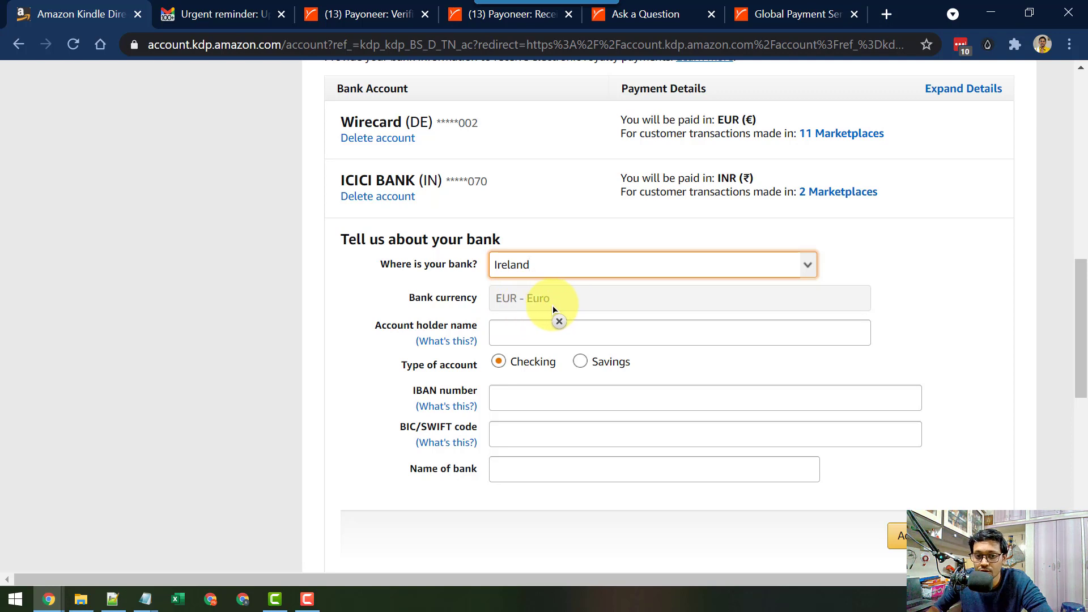
Enter the account holder's name and copy the IBAN from the Payoneer Eurozone account into the bank form.
left_click(610, 337)
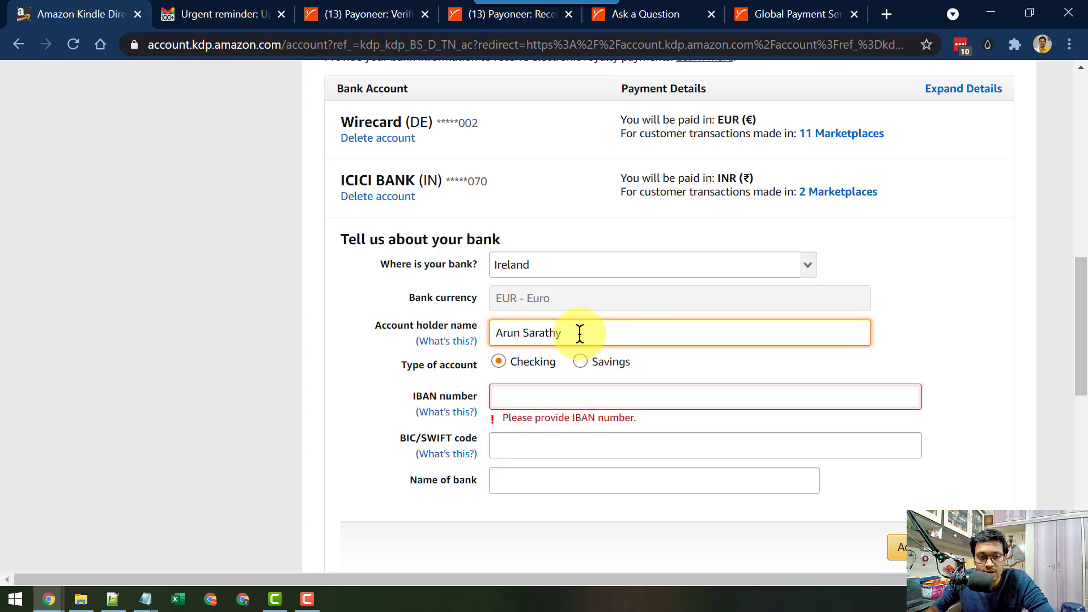
left_click(507, 391)
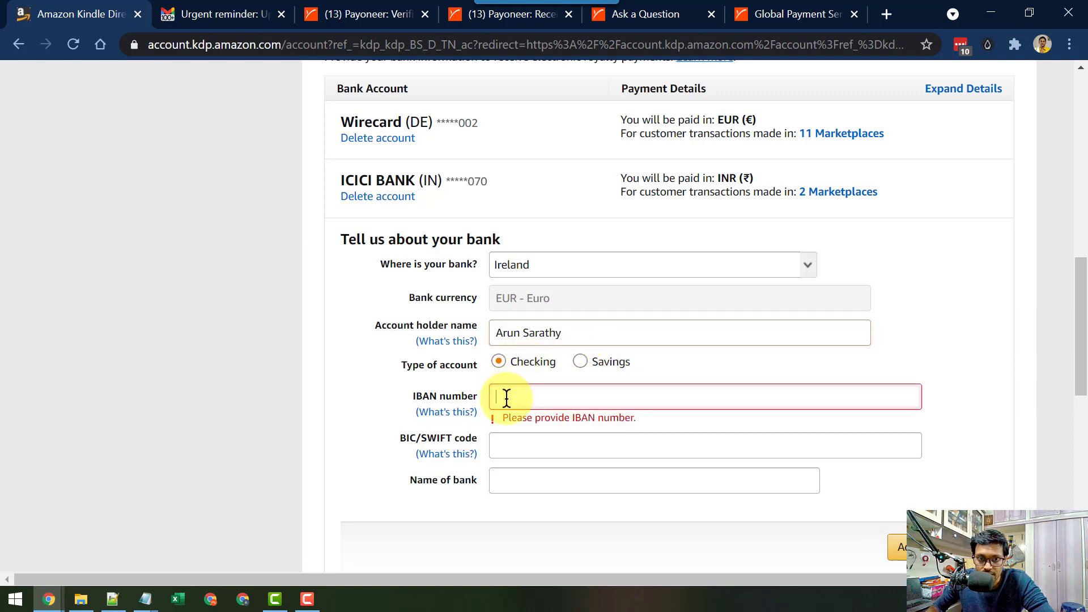
left_click(500, 14)
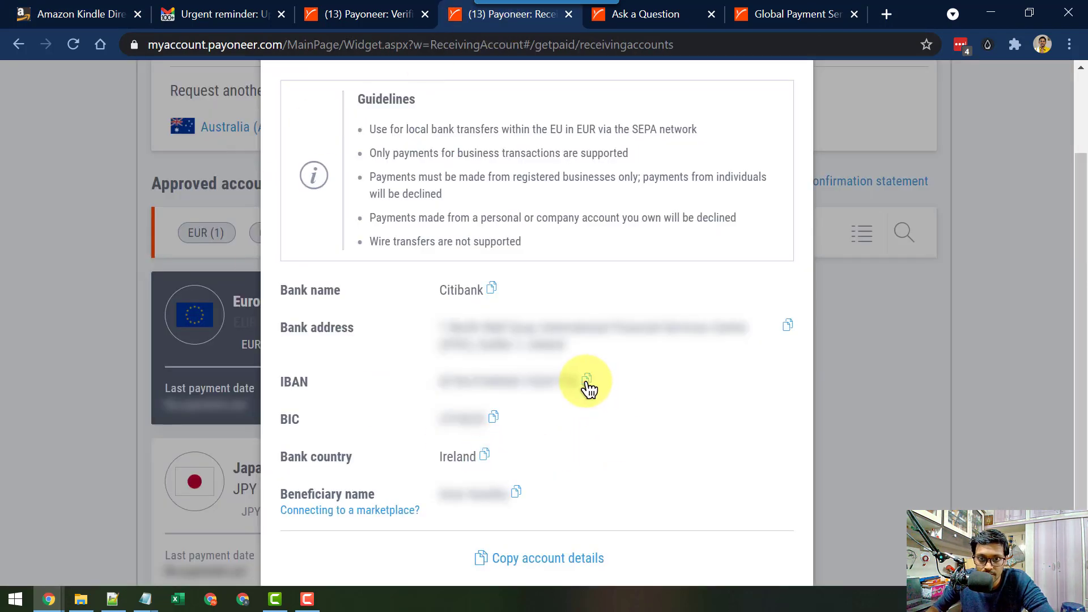
left_click(119, 25)
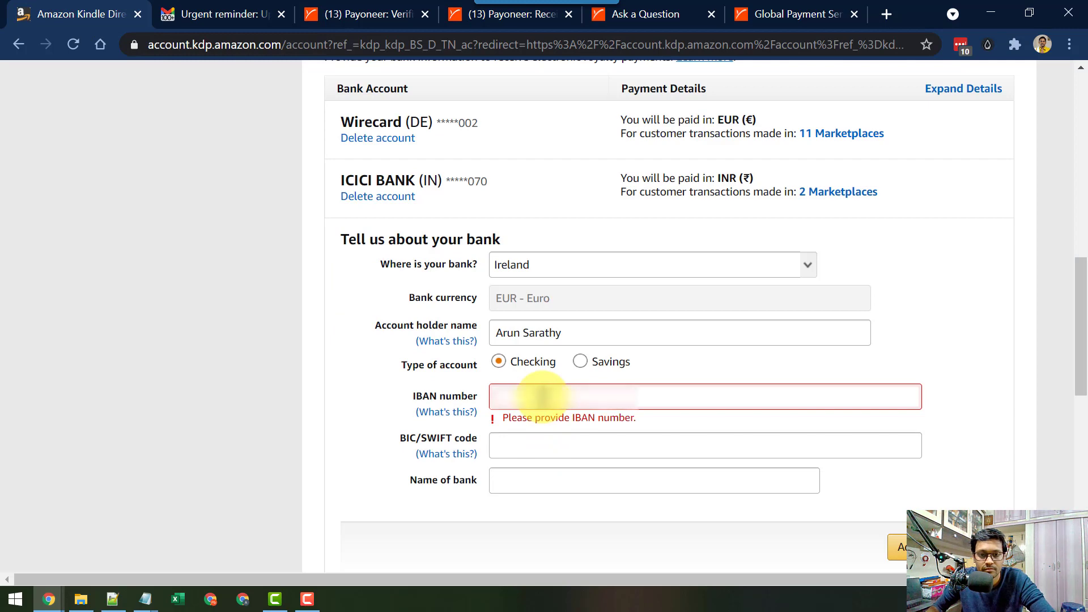
key("ctrl+v")
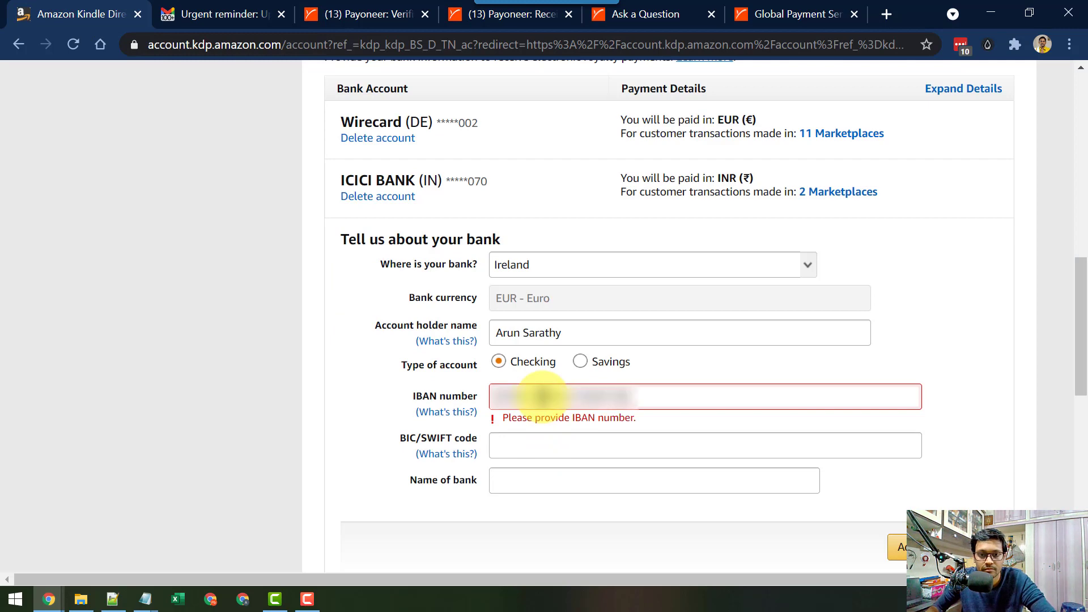
Copy the BIC from the Payoneer Eurozone account into the KDP form's BIC/SWIFT code.
left_click(509, 444)
left_click(478, 17)
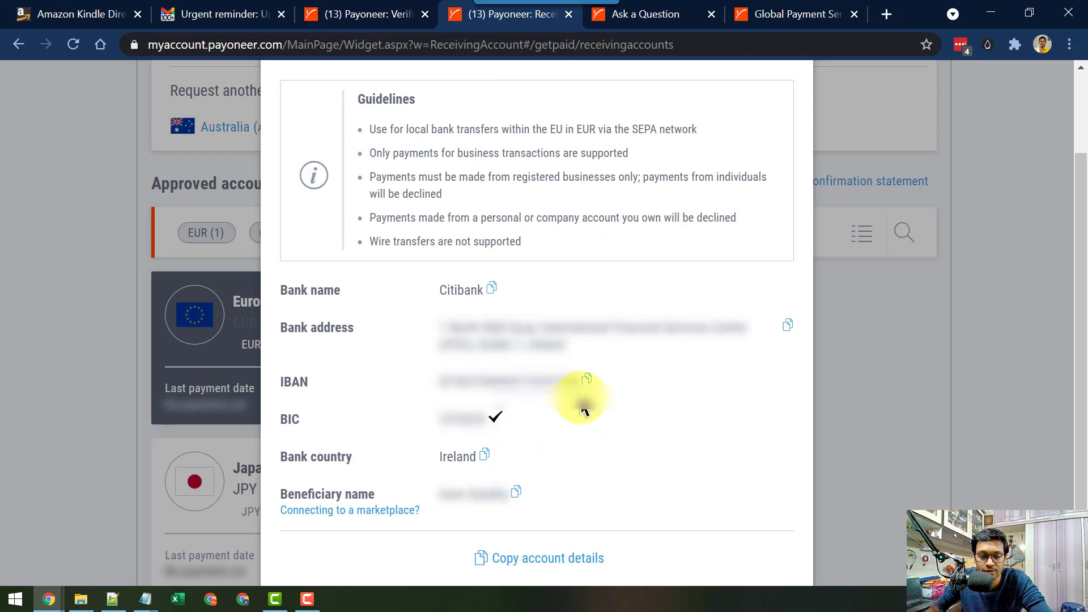
left_click(85, 13)
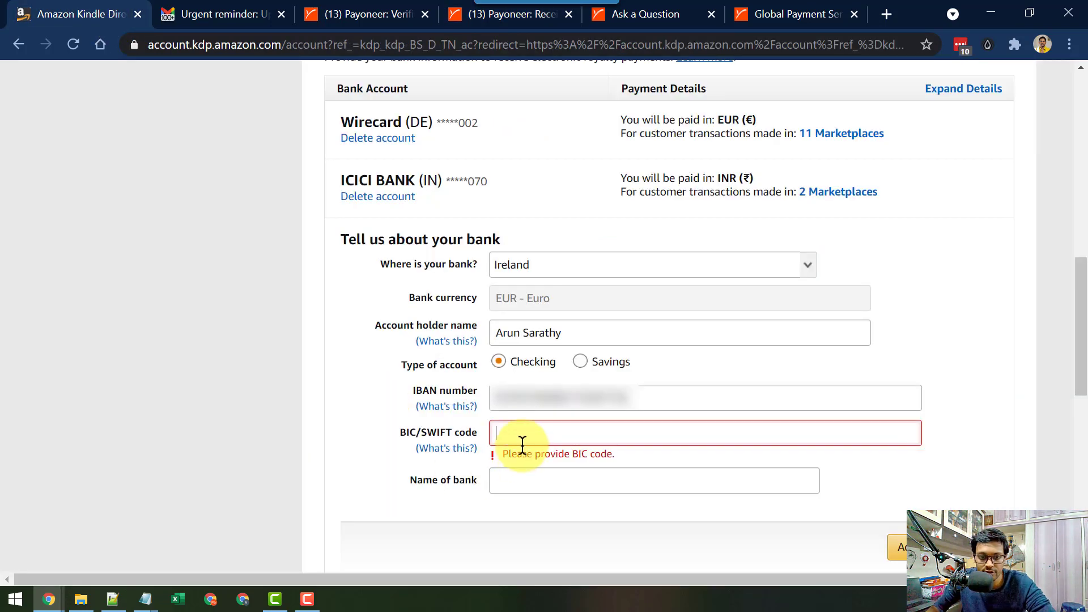
key("ctrl+v")
Copy the bank name Citibank from Payoneer into the KDP form and add the bank account.
left_click(517, 479)
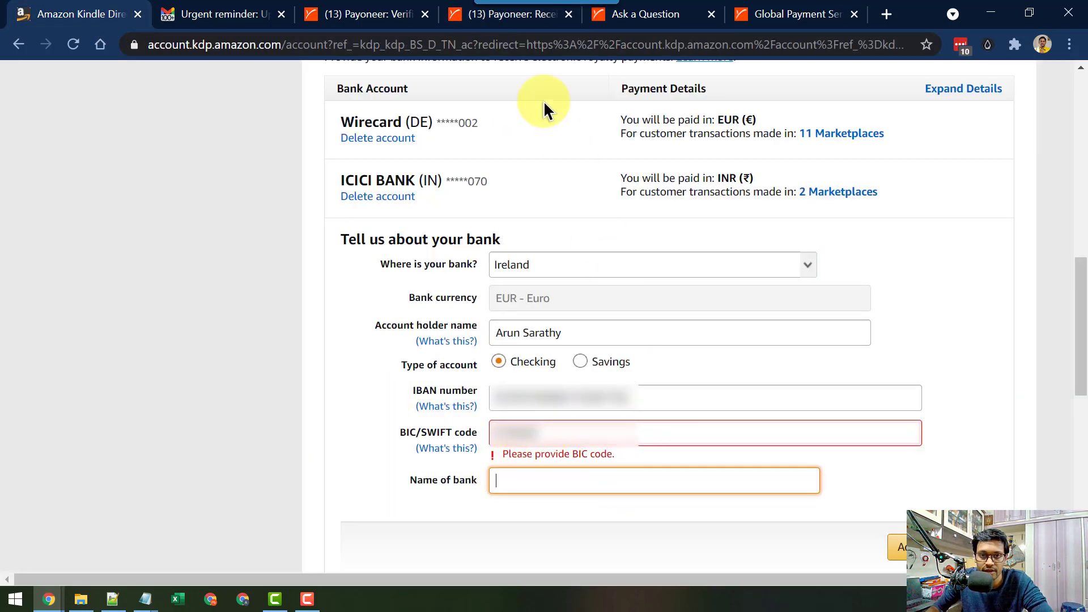
left_click(493, 16)
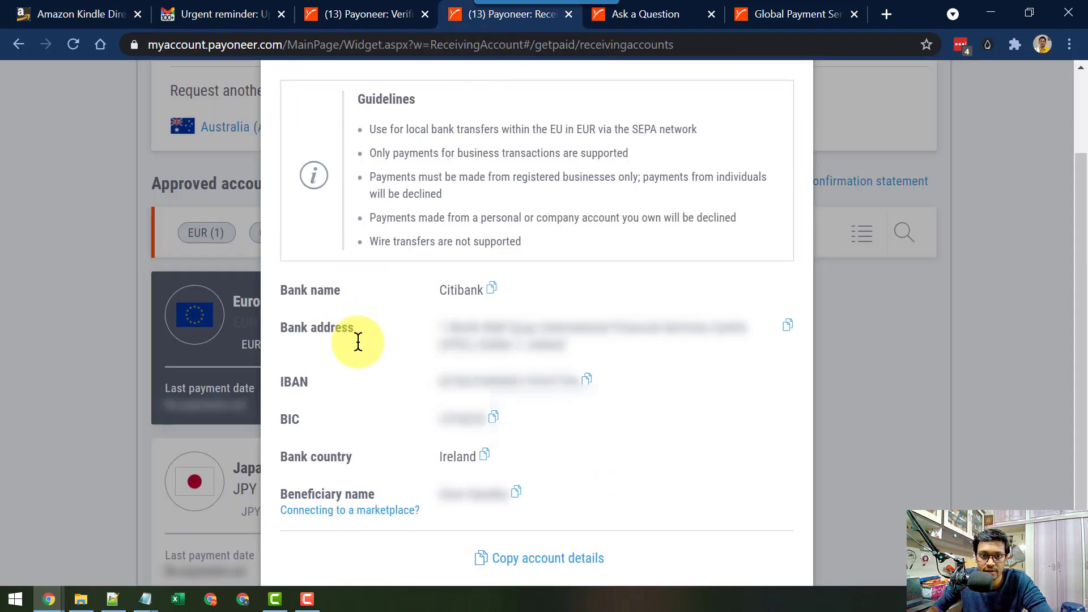
left_click(493, 290)
left_click(66, 16)
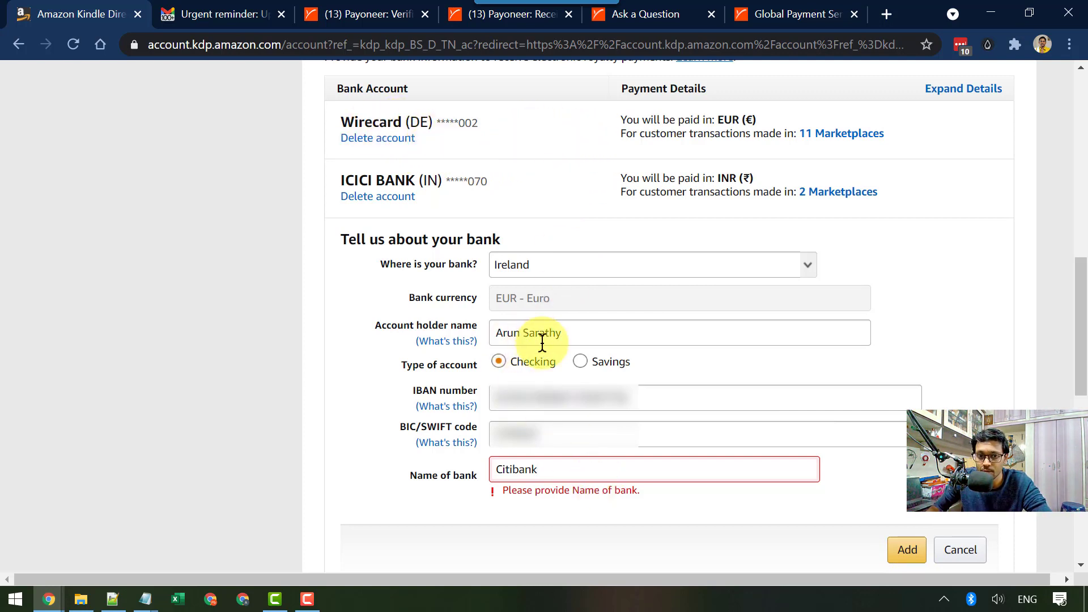
left_click(907, 551)
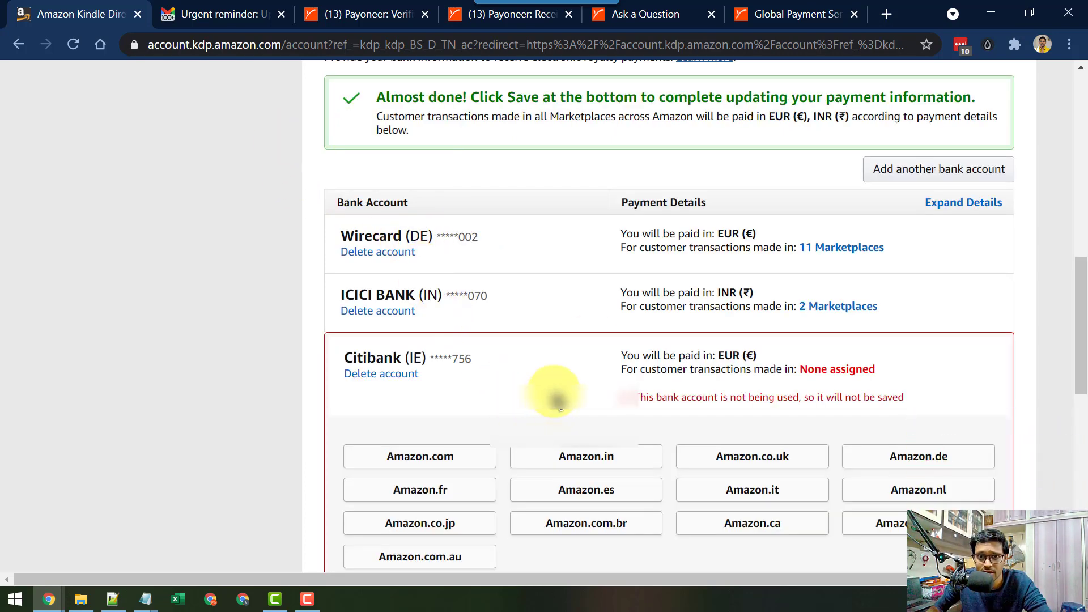
Assign Amazon.co.uk, Amazon.de, Amazon.fr, Amazon.es, Amazon.it and Amazon.nl to the Citibank (IE) bank account.
scroll(510, 340, "down", 1)
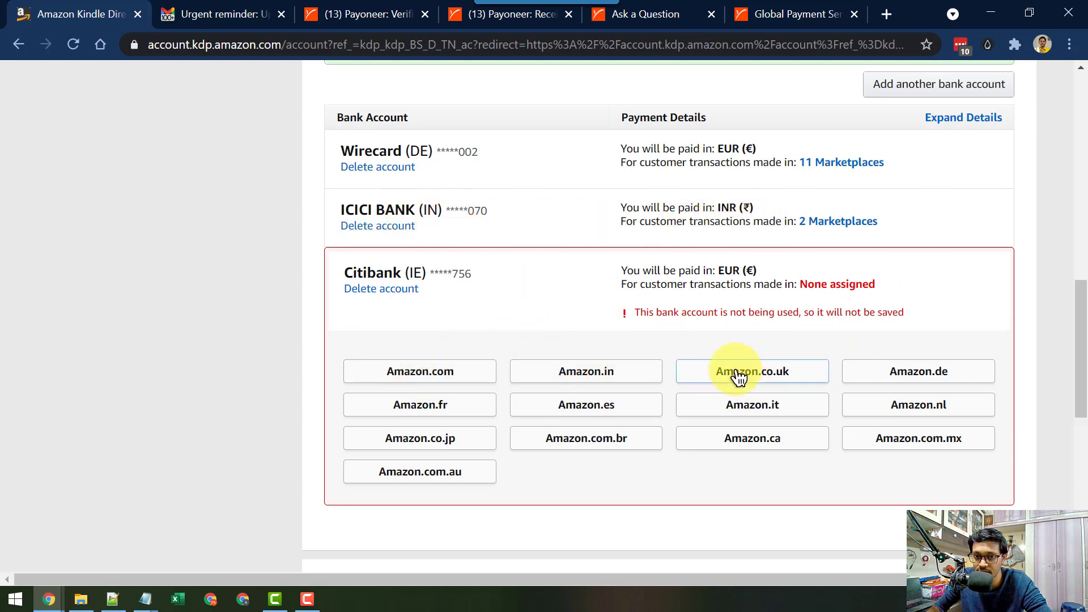
left_click(779, 378)
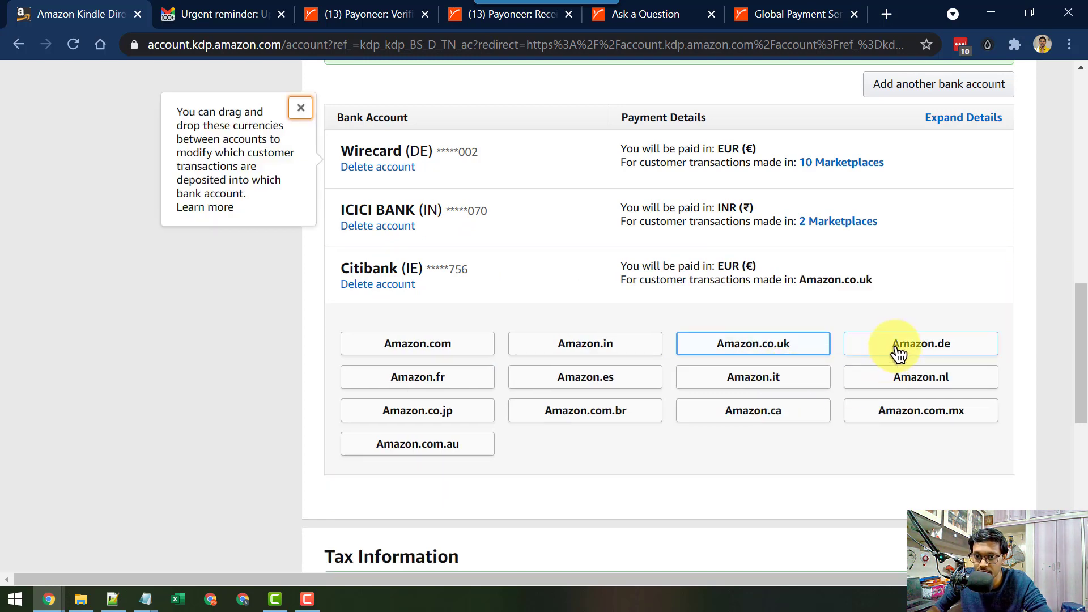
left_click(894, 346)
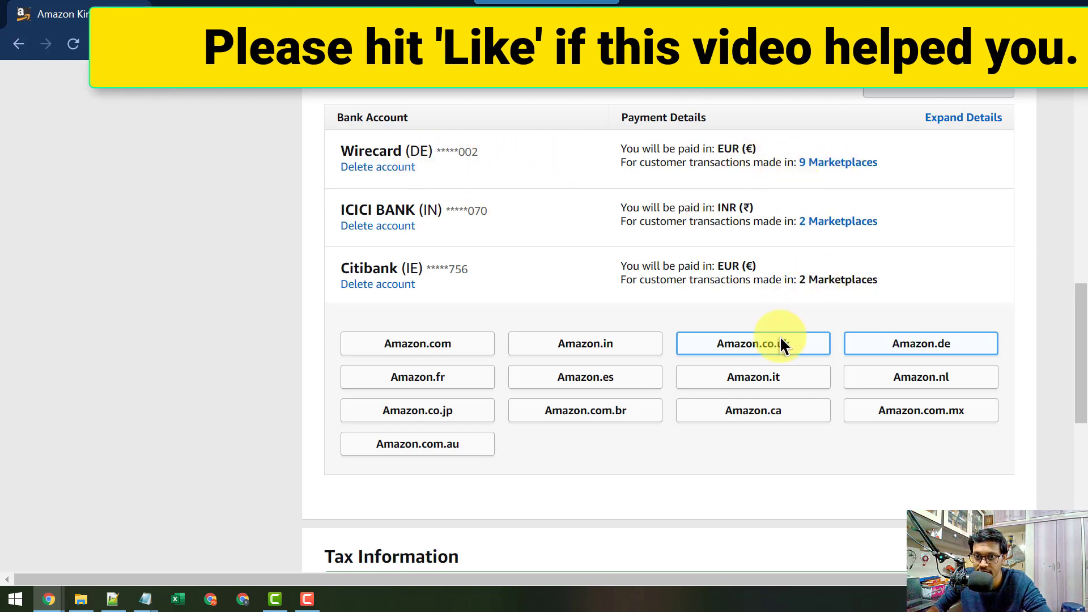
left_click(444, 385)
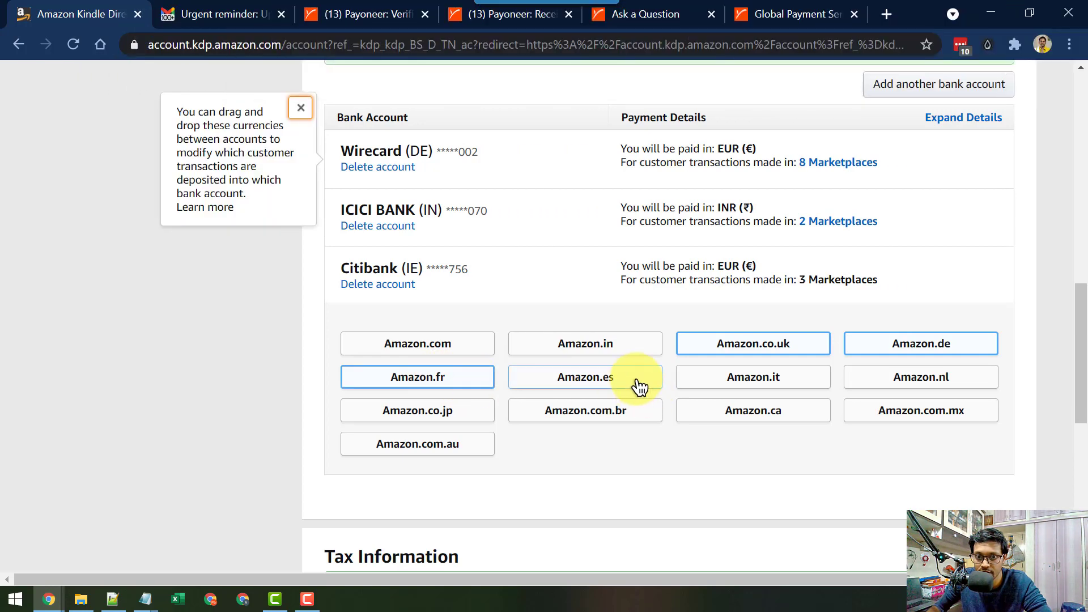
left_click(632, 381)
left_click(750, 380)
left_click(885, 385)
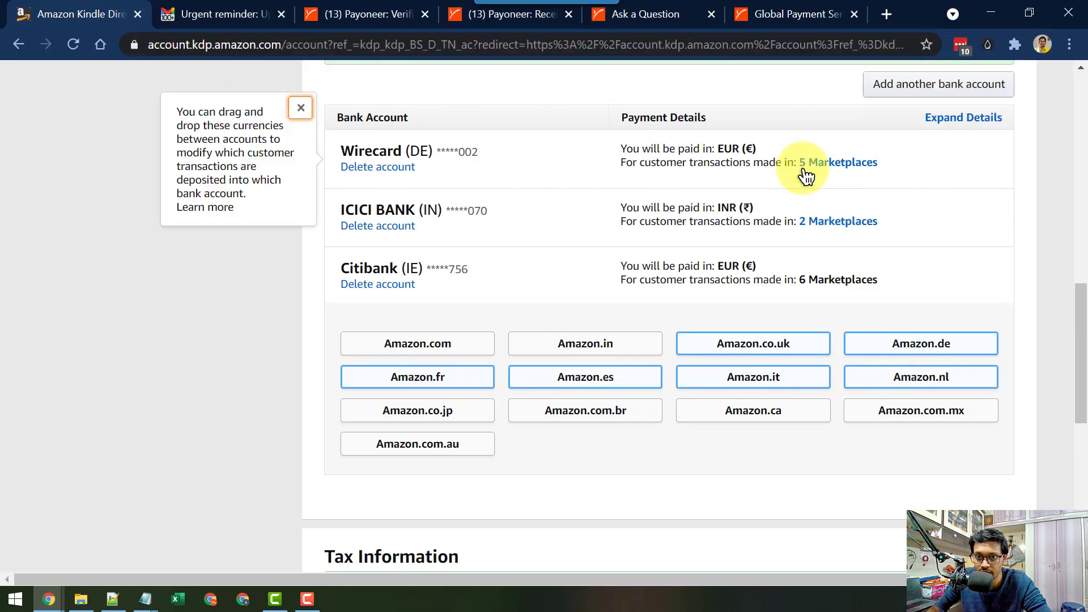
Assign Amazon.co.jp, Amazon.com.br, Amazon.ca, Amazon.com.mx and Amazon.com.au to the Citibank (IE) bank account as well.
left_click(470, 419)
left_click(610, 415)
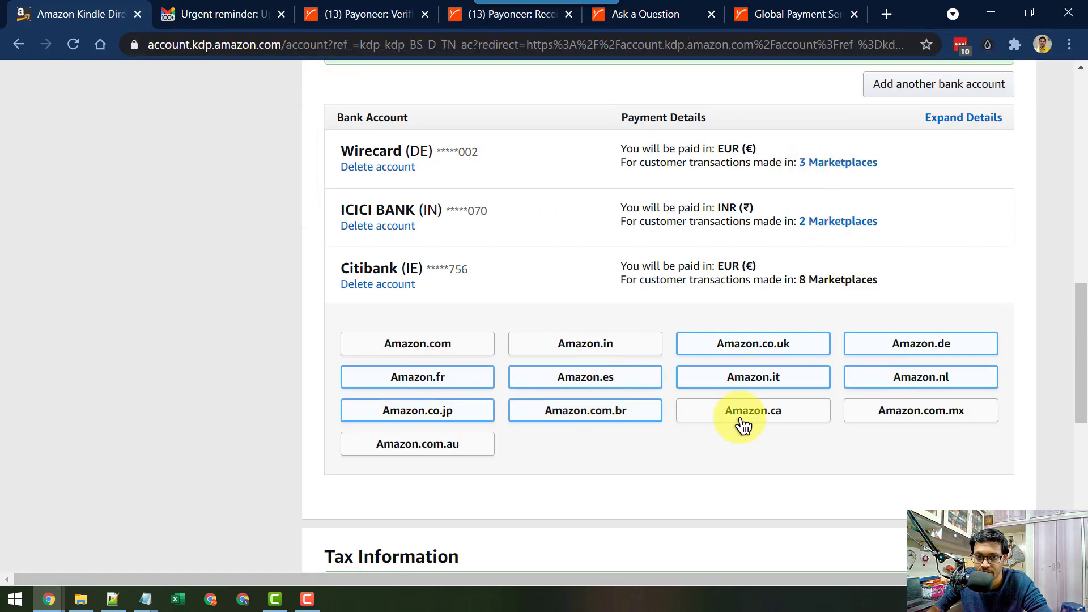
left_click(743, 422)
left_click(873, 423)
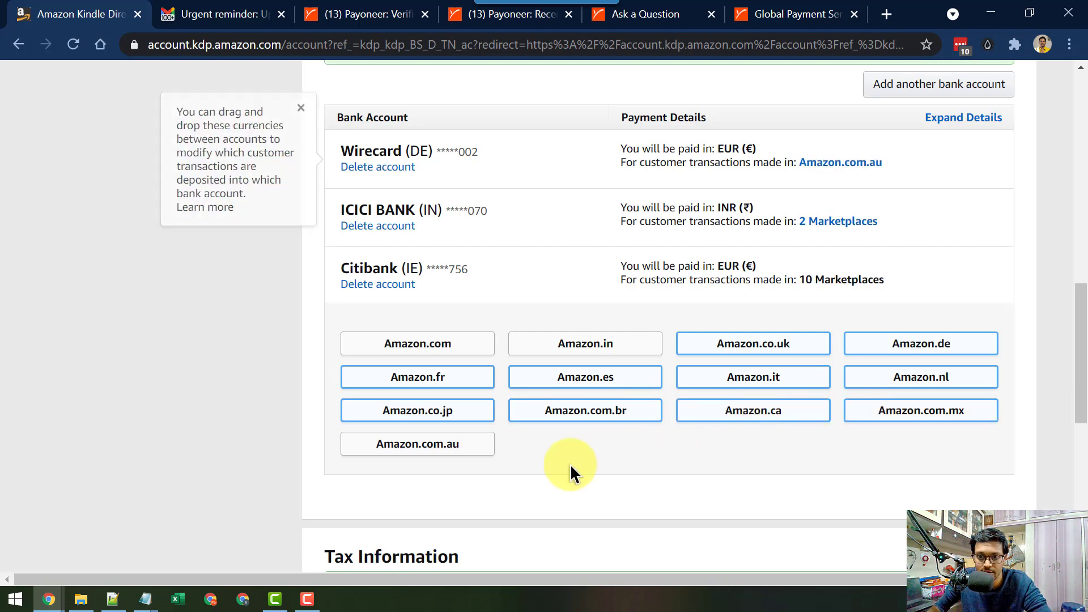
left_click(448, 447)
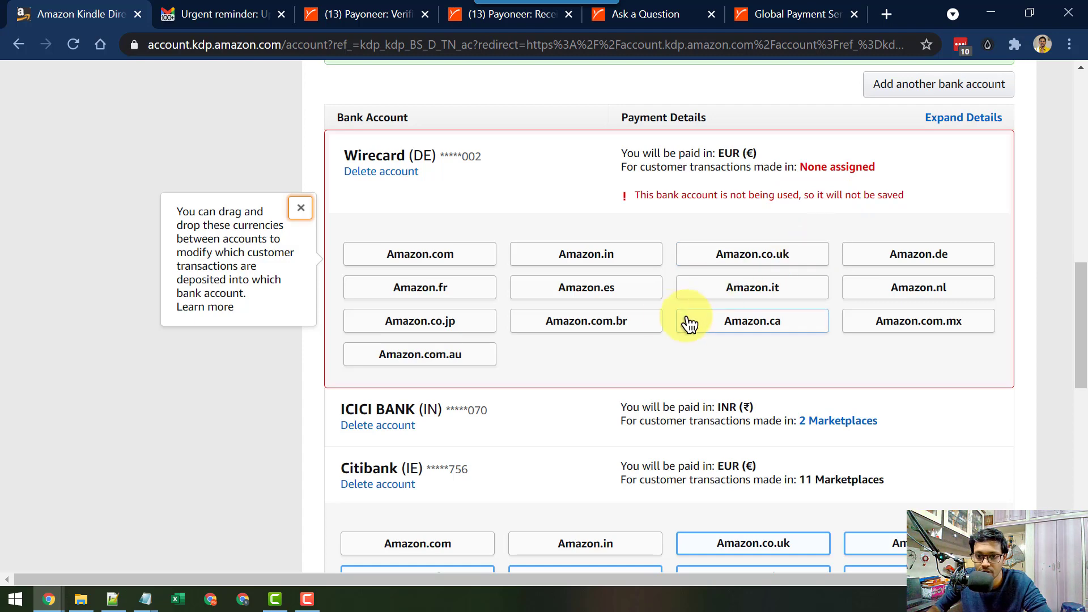
Save the payment information with deletion of the unused Wirecard account confirmed, and dismiss the tip beside the bank account list.
scroll(692, 323, "down", 5)
scroll(741, 378, "up", 5)
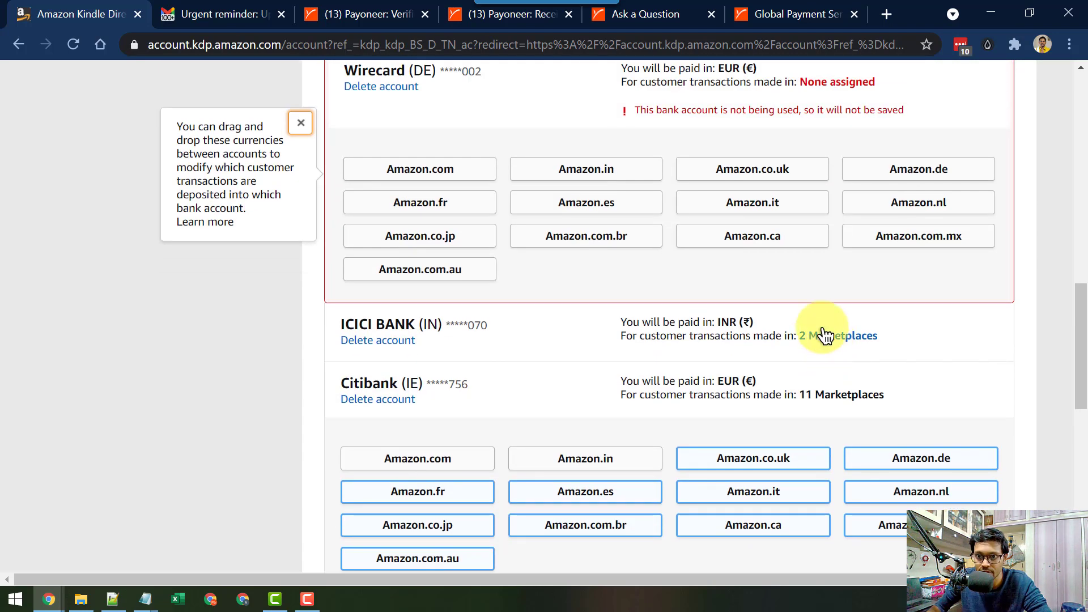
scroll(692, 272, "down", 5)
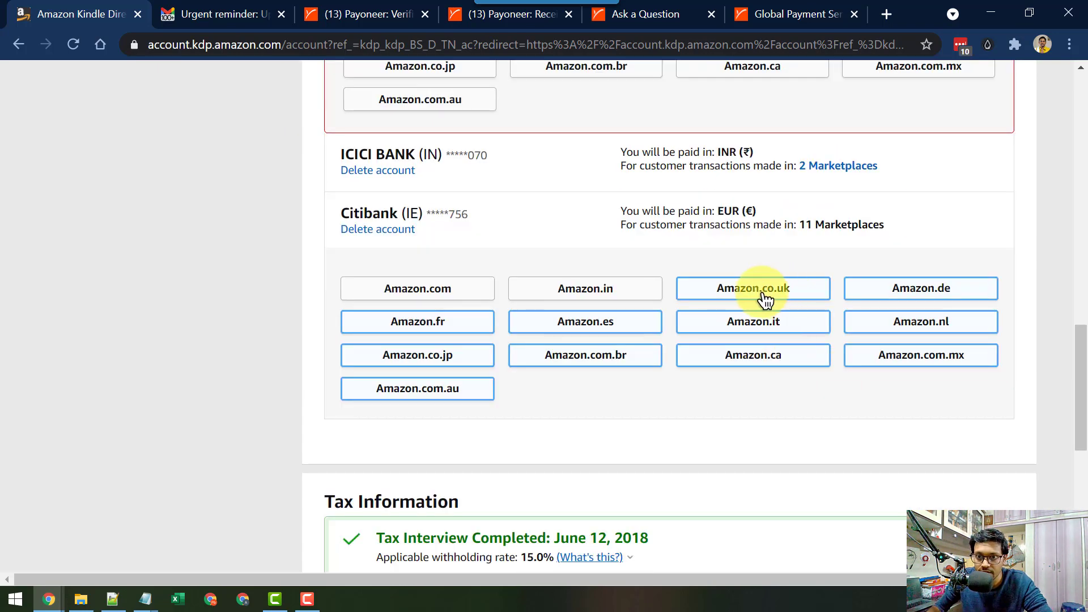
scroll(661, 300, "down", 4)
scroll(664, 297, "down", 4)
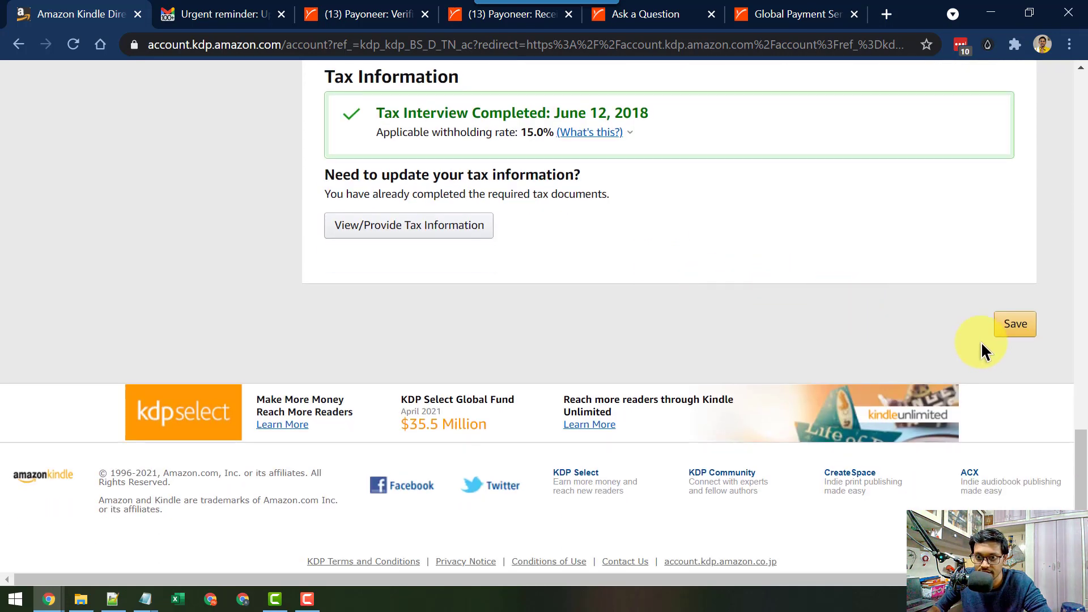
left_click(1012, 333)
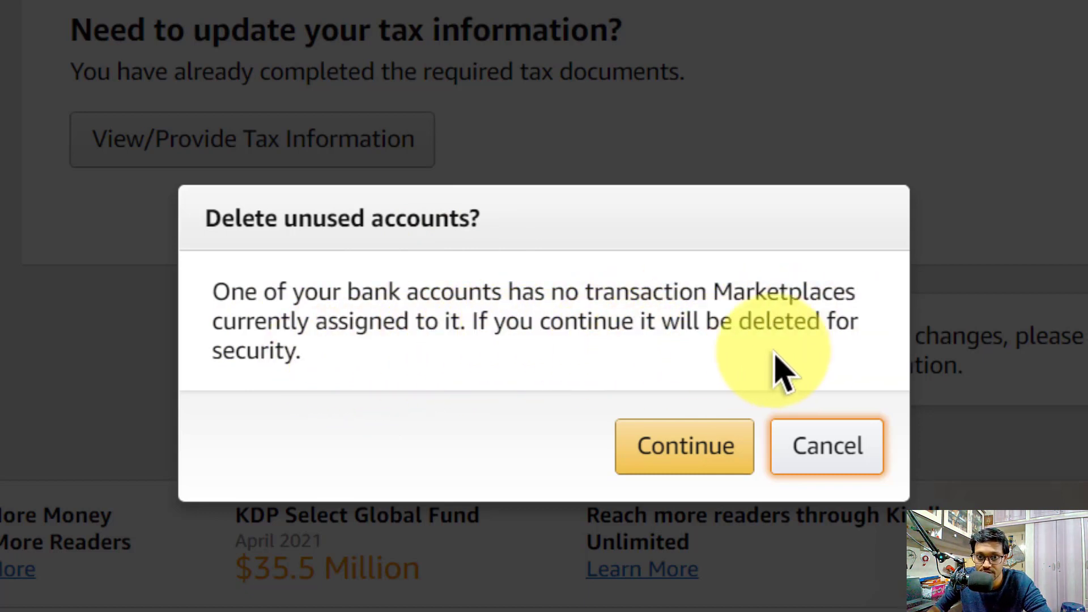
left_click(694, 445)
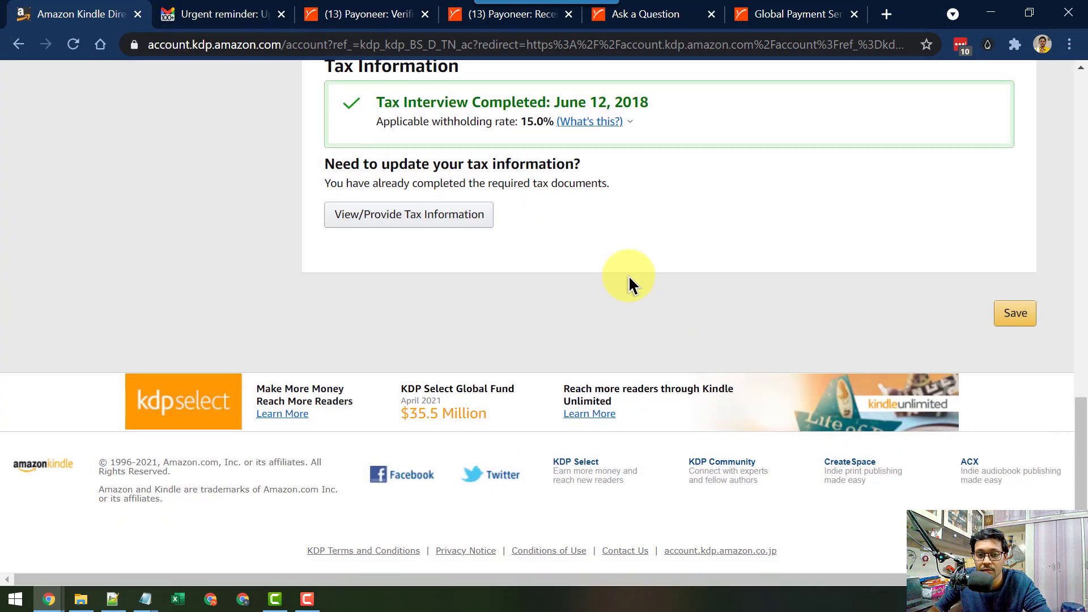
scroll(737, 295, "up", 8)
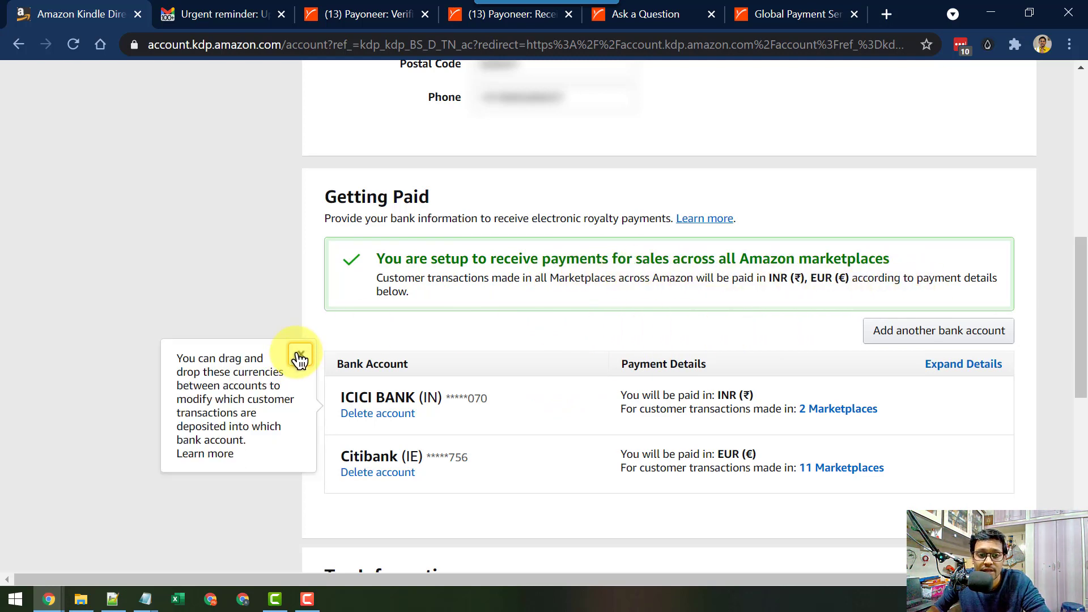
left_click(299, 356)
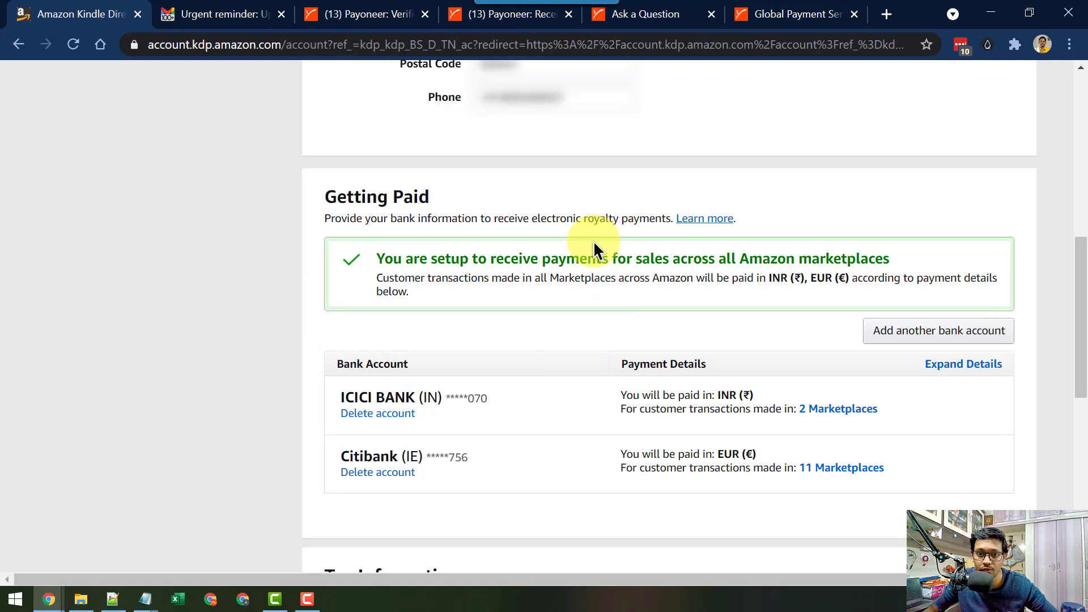
Switch between Gmail and the KDP account page to compare Payoneer's Wirecard closure reminder with the bank account setup.
left_click(232, 14)
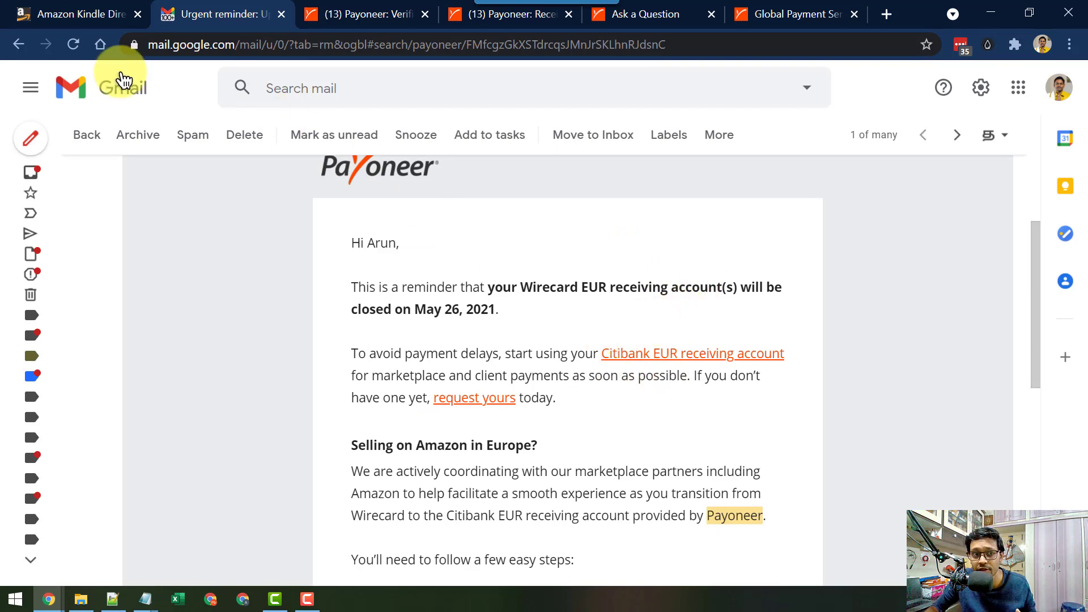
left_click(105, 13)
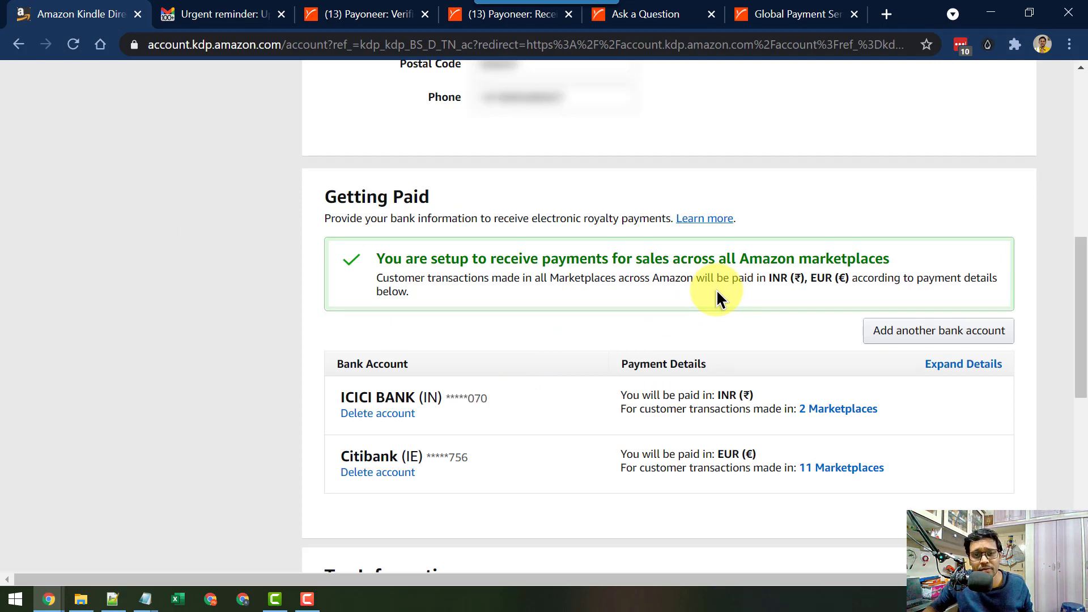
left_click(249, 28)
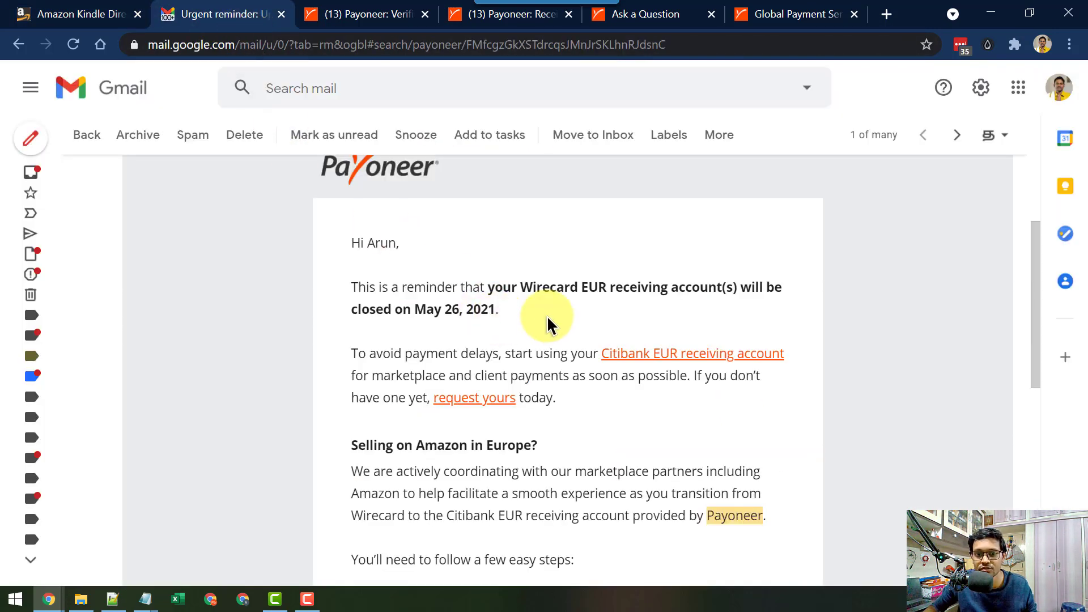